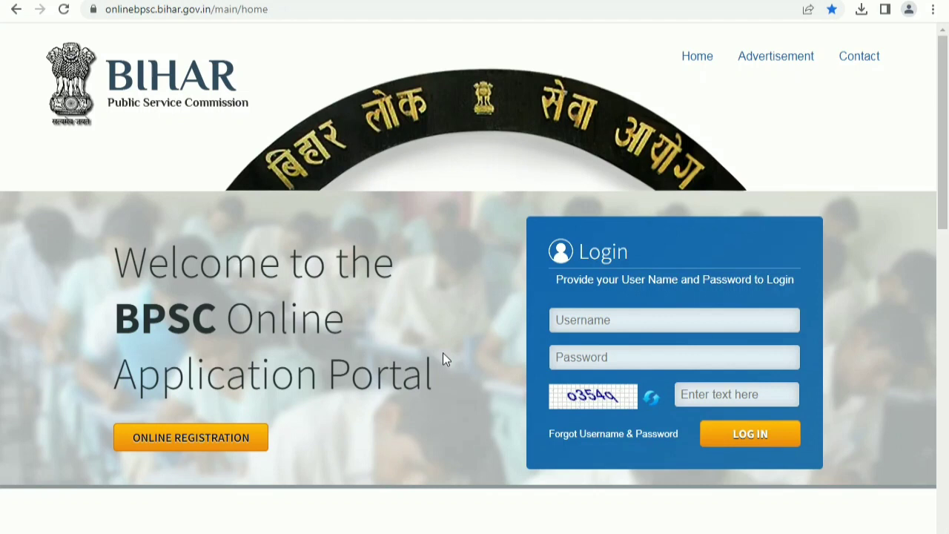
Open the online application form for advertisement 27/2023, School Teacher / Headmaster Recruitment Examination, from the live advertisements list
scroll(469, 276, "down", 3)
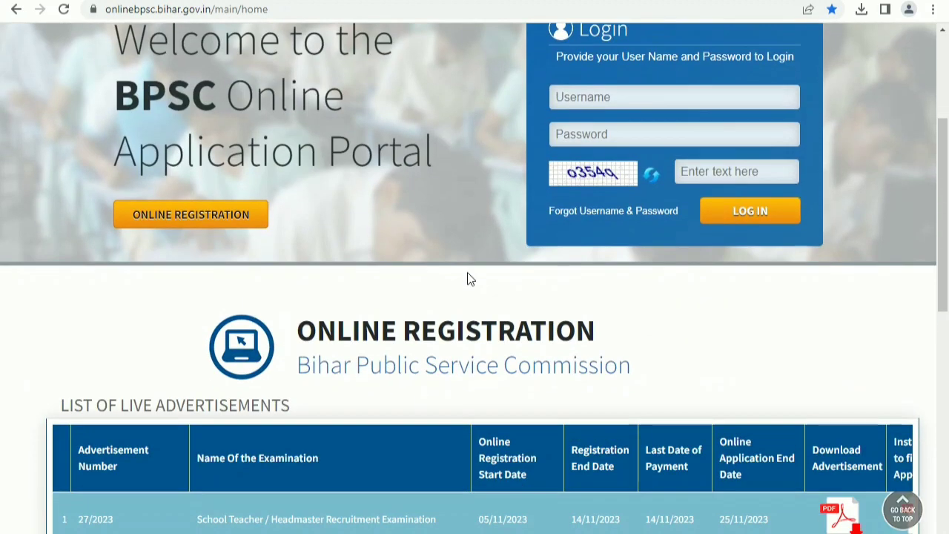
scroll(468, 278, "down", 2)
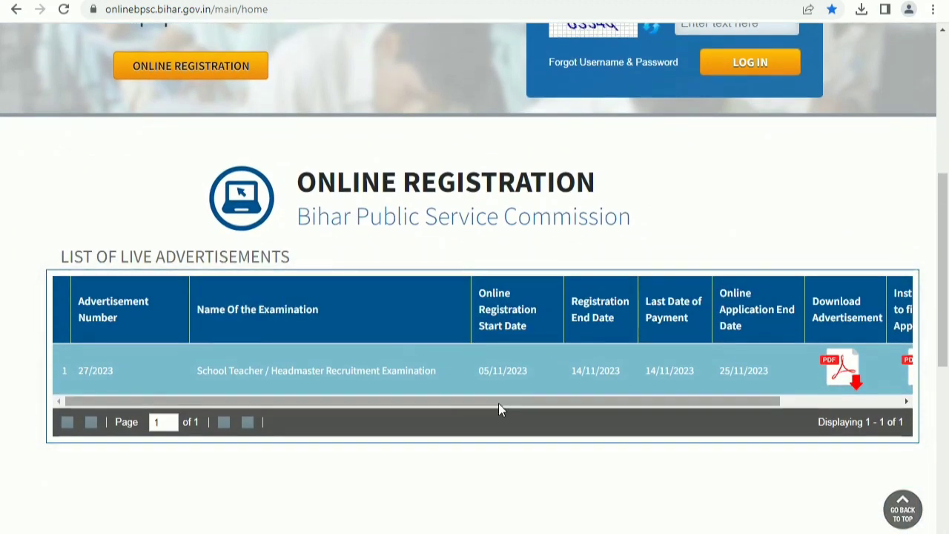
left_click_drag(499, 404, 713, 401)
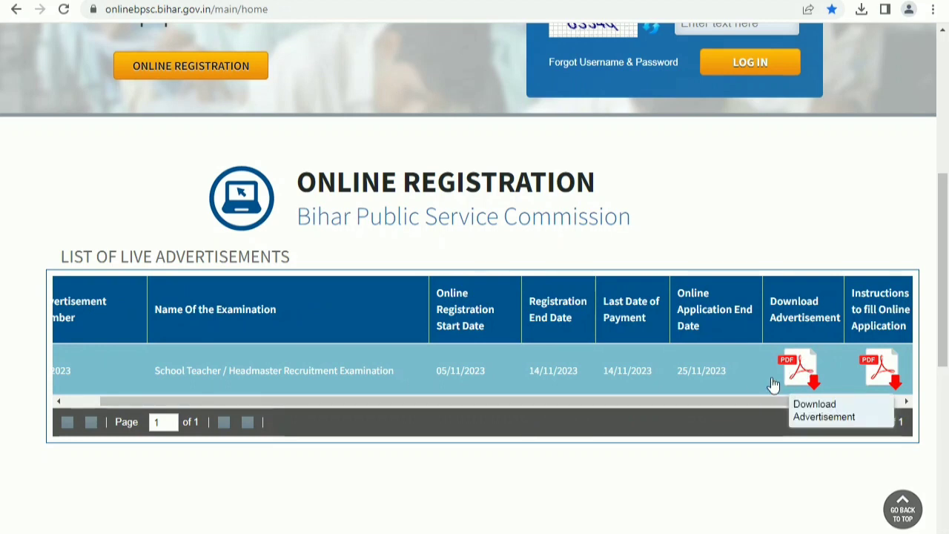
left_click_drag(631, 403, 371, 412)
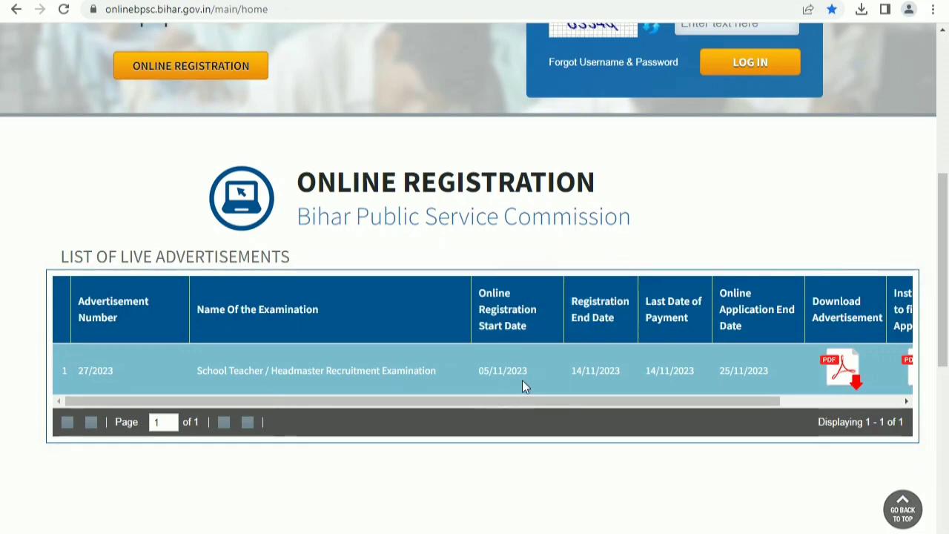
left_click_drag(523, 399, 644, 401)
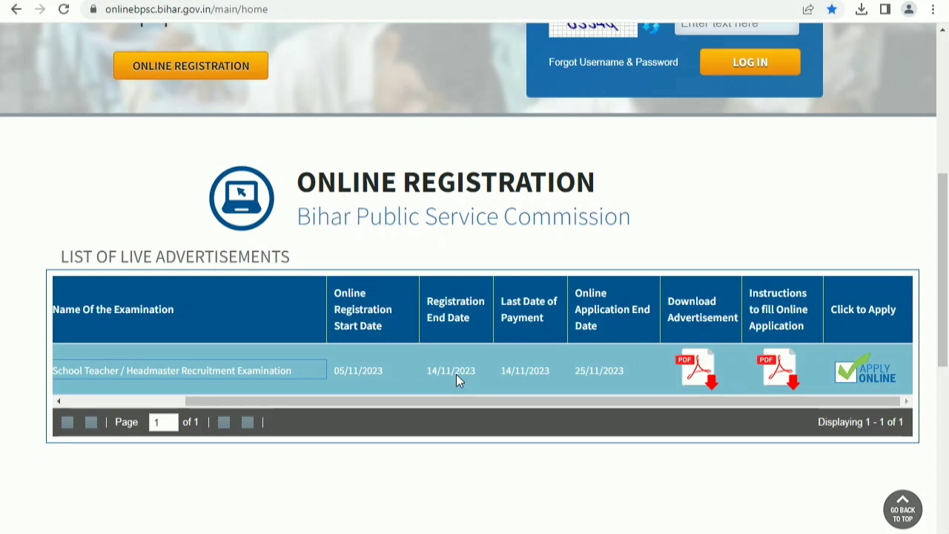
left_click(886, 378)
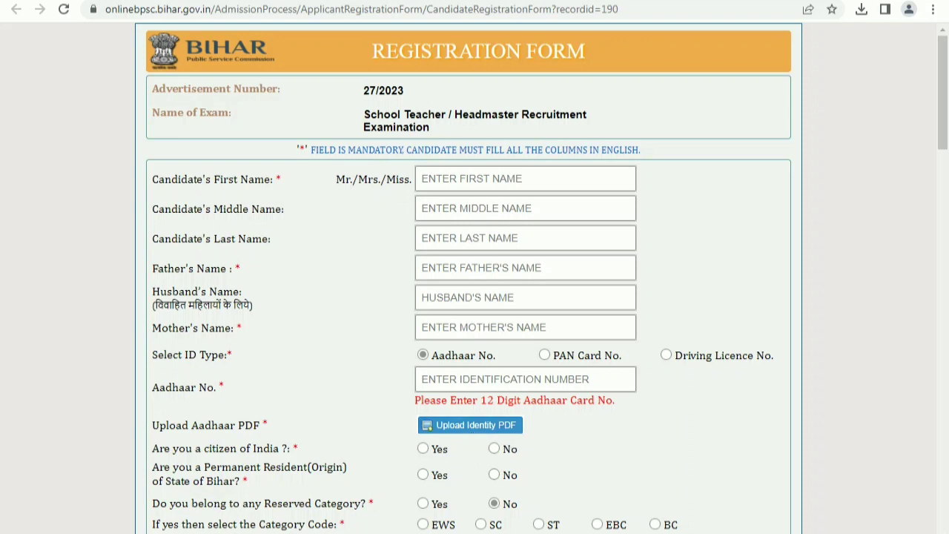
Answer Yes to Indian citizenship and No to permanent residence in the State of Bihar
scroll(475, 297, "down", 3)
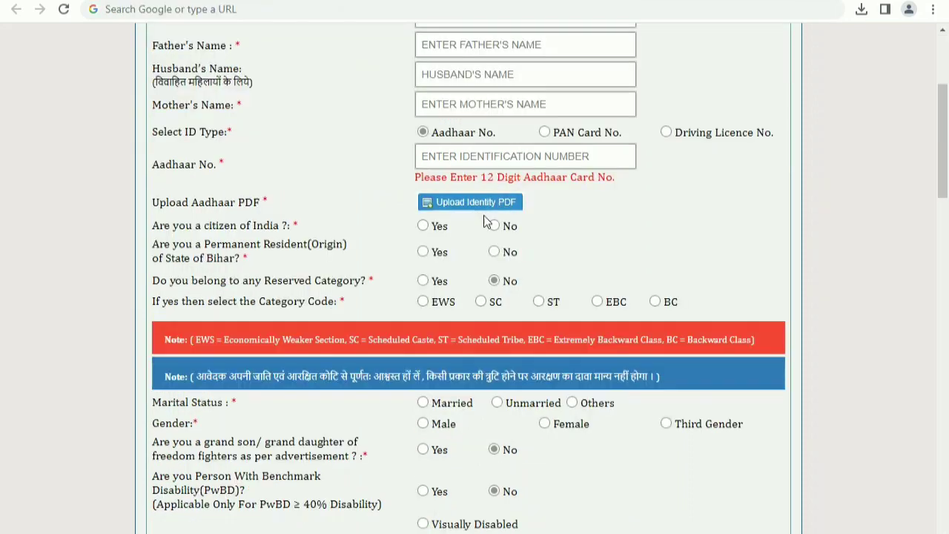
left_click(424, 226)
left_click(423, 253)
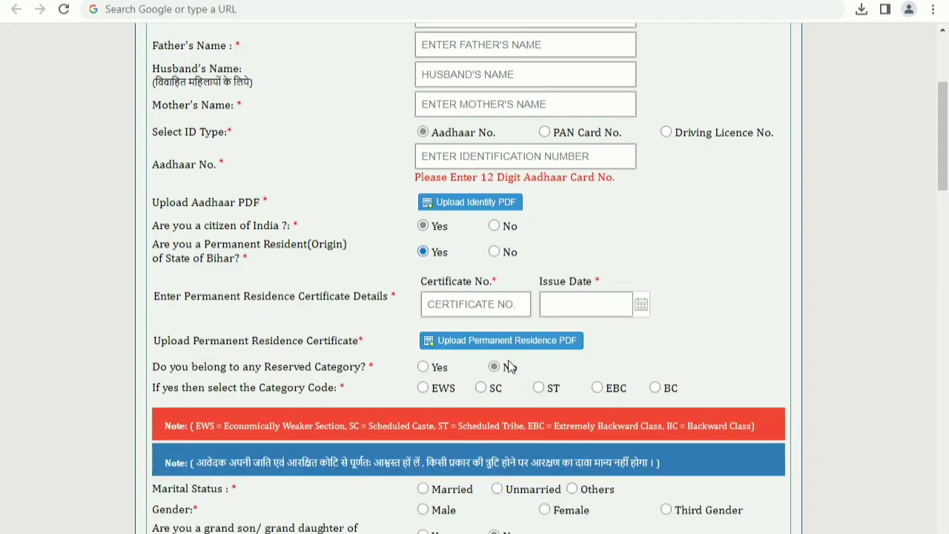
left_click(499, 254)
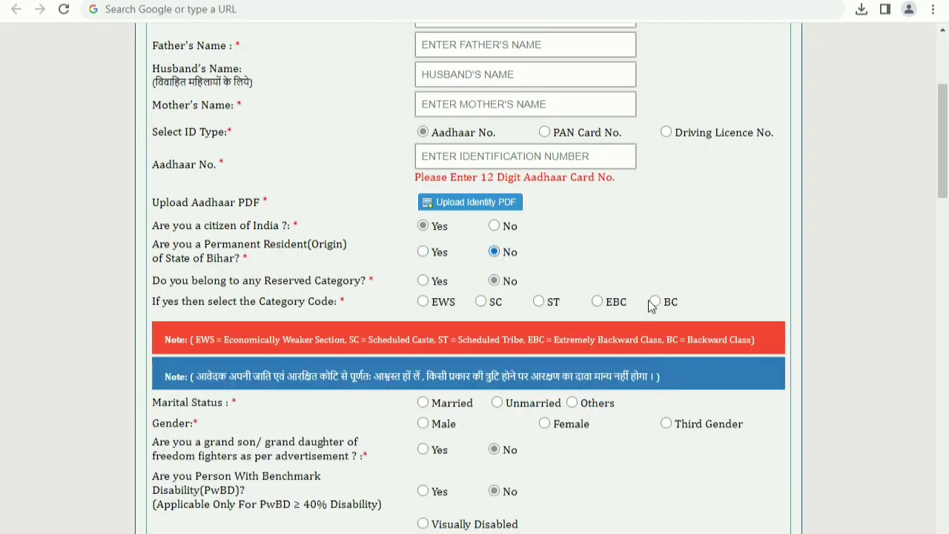
Set the candidate's marital status to Married and the gender to Male
scroll(559, 292, "down", 2)
left_click(424, 256)
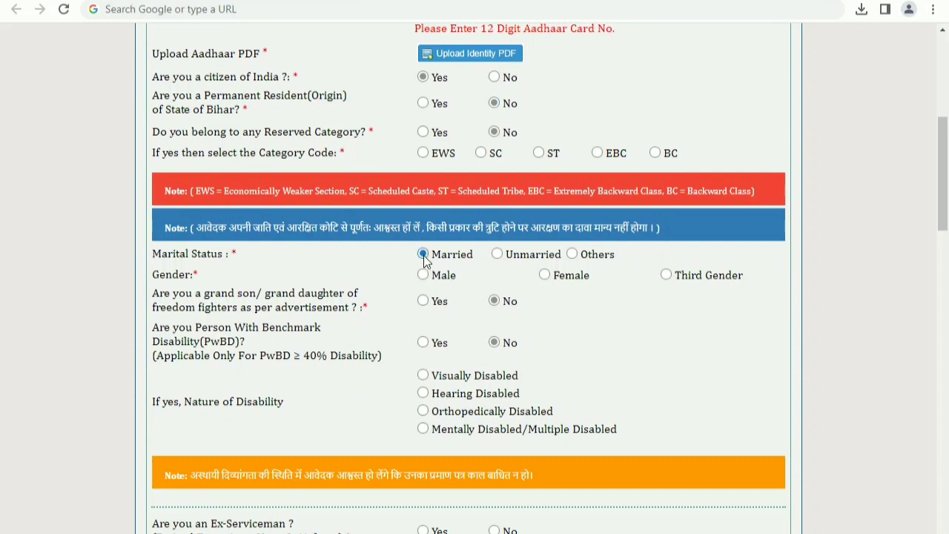
left_click(545, 275)
left_click(425, 276)
Answer No to being an ex-serviceman and No to being a working teacher appointed under Panchayati Raj or municipal bodies
scroll(445, 294, "down", 1)
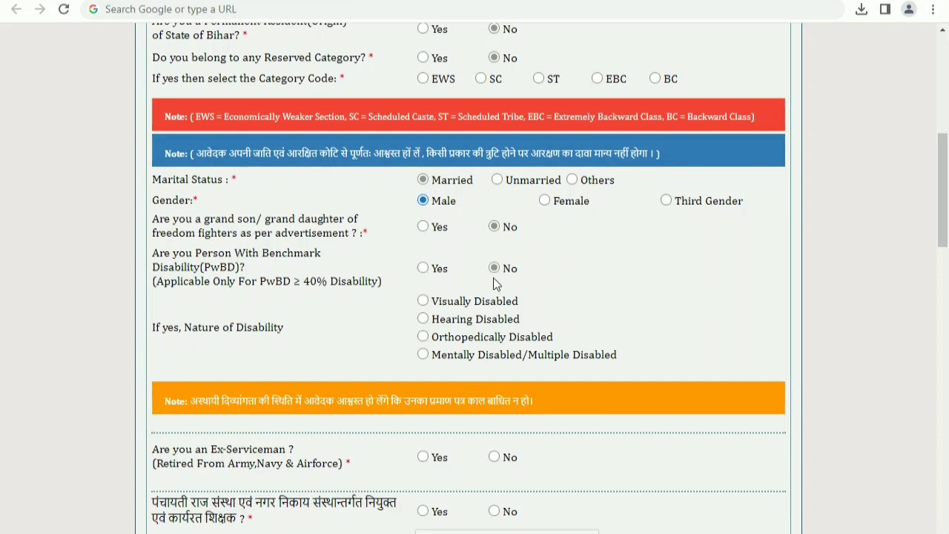
scroll(451, 355, "down", 3)
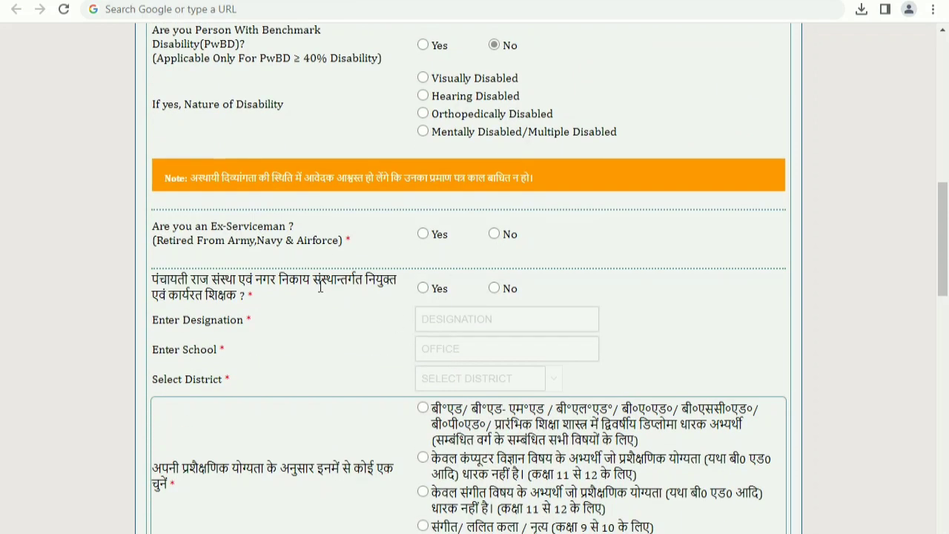
left_click(494, 234)
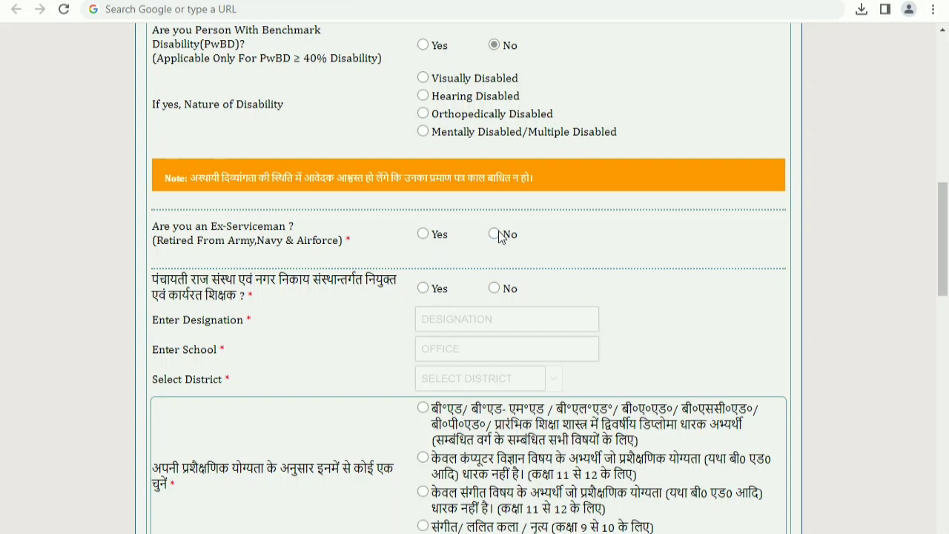
left_click(496, 289)
Choose the बी०एड / डी-level training qualification covering all related subjects, the first of the listed options
scroll(497, 293, "down", 1)
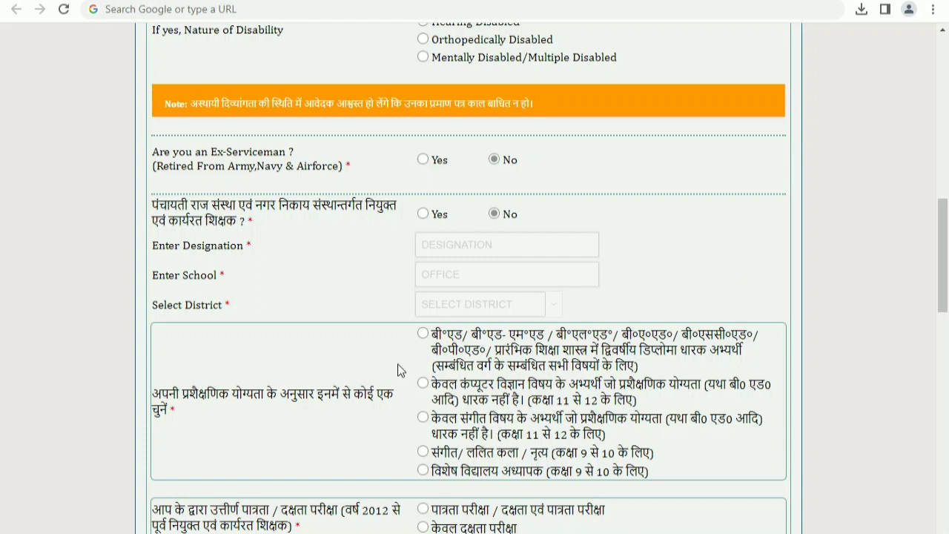
scroll(397, 363, "down", 2)
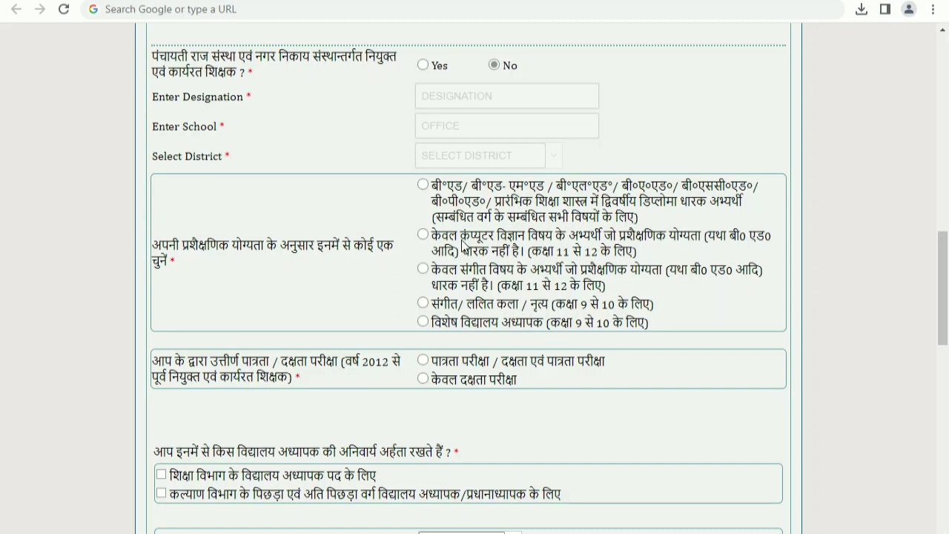
left_click(427, 190)
Set the passed exam to पात्रता परीक्षा / दक्षता एवं पात्रता परीक्षा and try to reselect the first training qualification
scroll(534, 319, "down", 3)
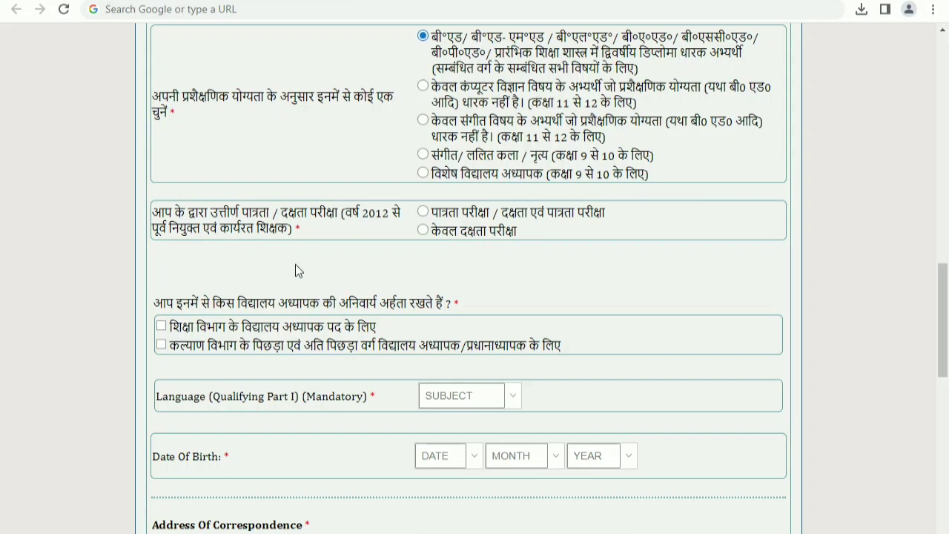
left_click(427, 212)
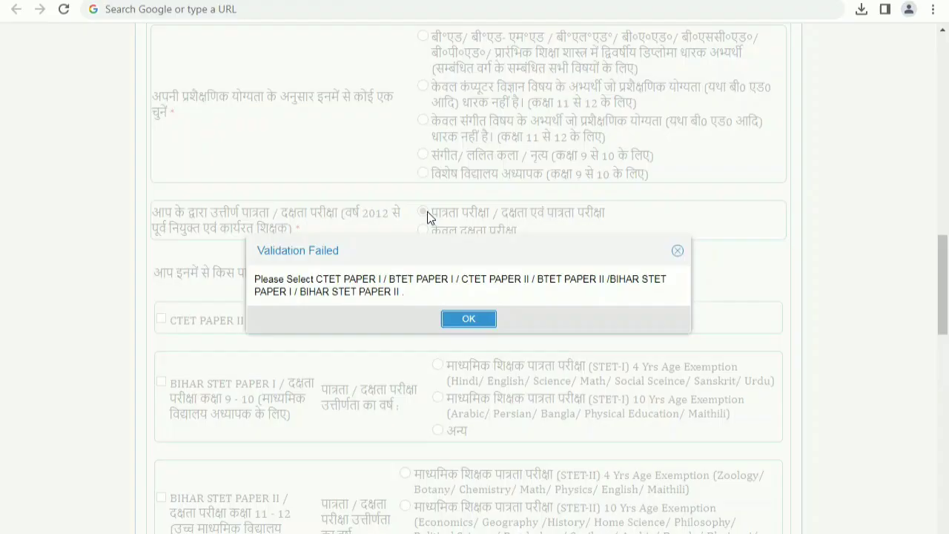
left_click(471, 319)
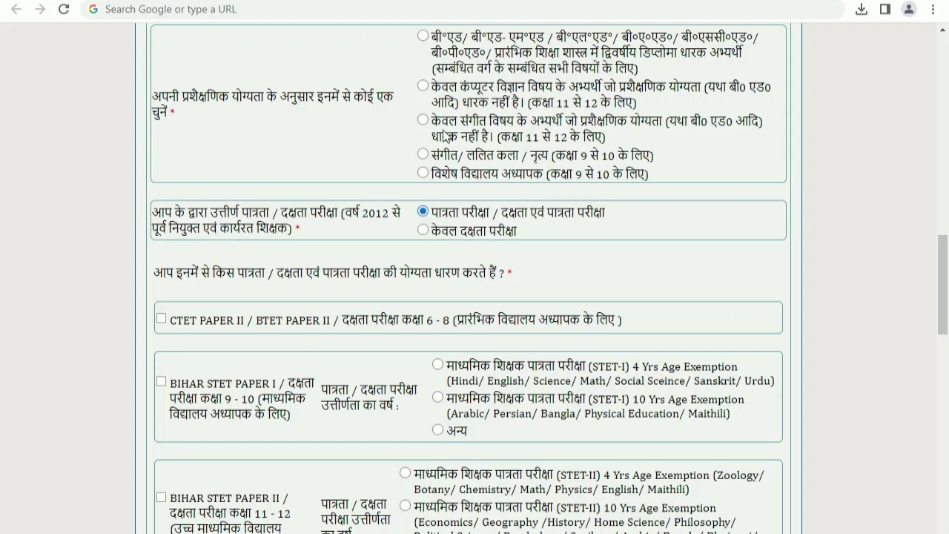
left_click(424, 38)
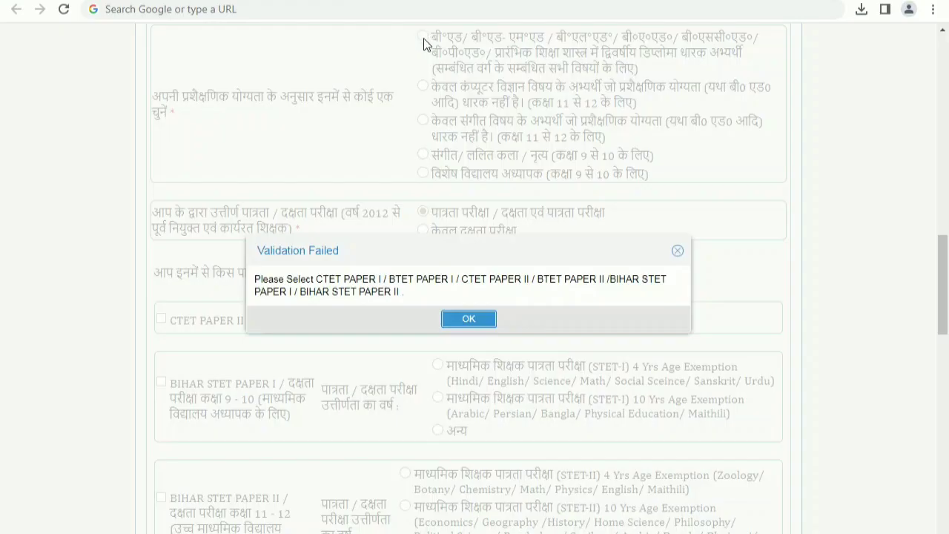
left_click(460, 320)
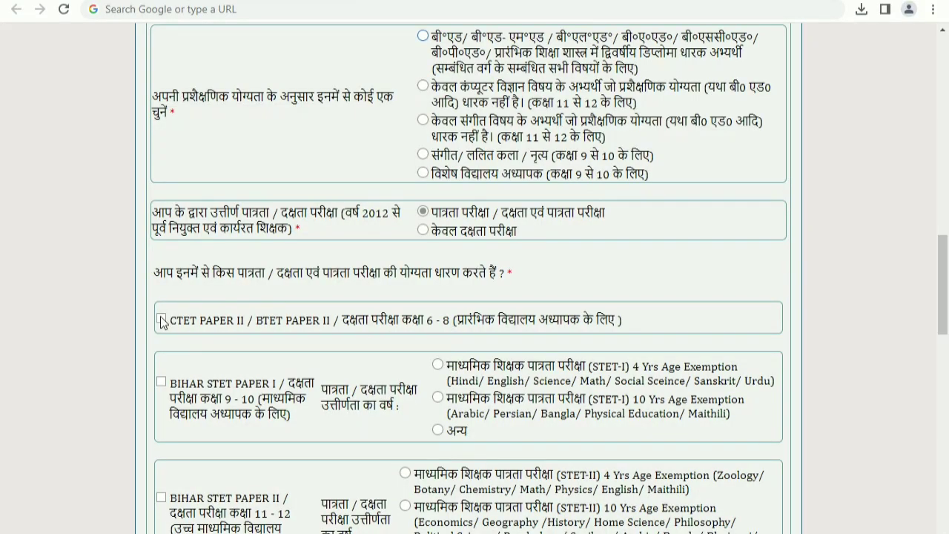
Mark the CTET PAPER II / BTET PAPER II class 6 - 8 eligibility and select the first training qualification
left_click(162, 319)
left_click(475, 312)
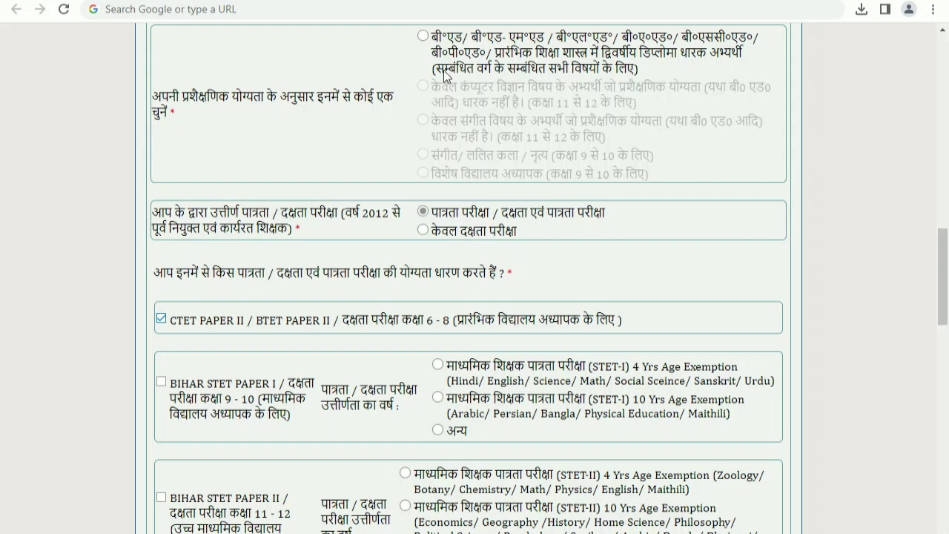
left_click(437, 43)
Switch the passed exam type to केवल दक्षता परीक्षा and dismiss the validation message
left_click(426, 233)
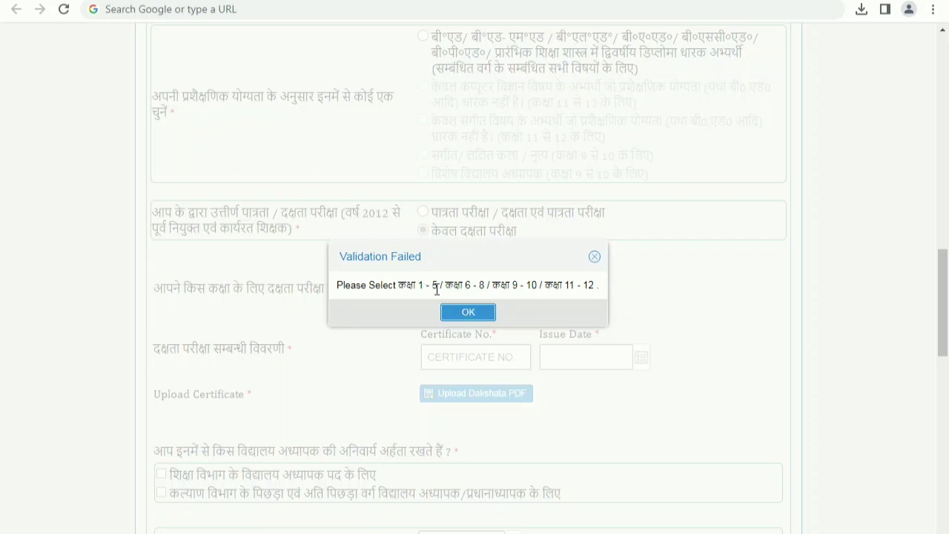
left_click(468, 311)
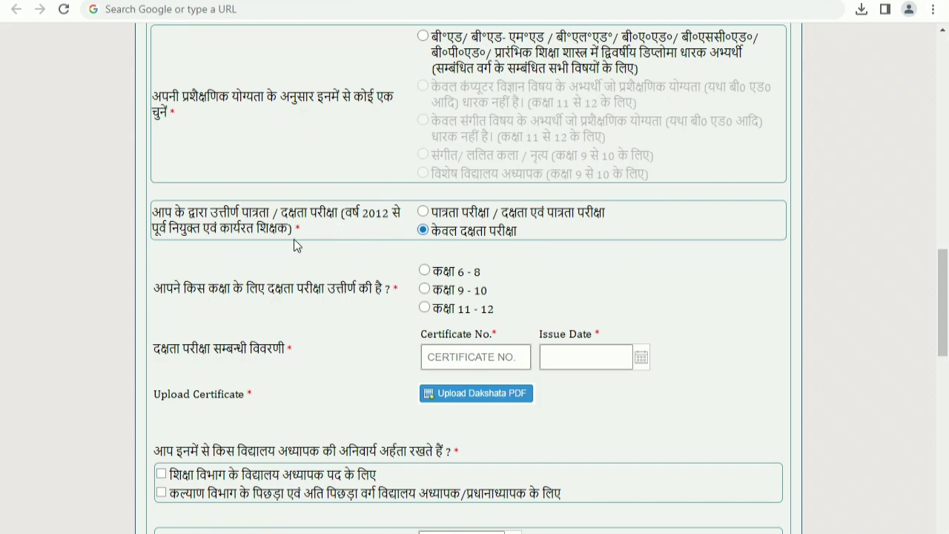
Choose पात्रता परीक्षा / दक्षता एवं पात्रता परीक्षा with CTET PAPER II / BTET PAPER II for class 6 - 8, and the first training qualification
left_click(424, 213)
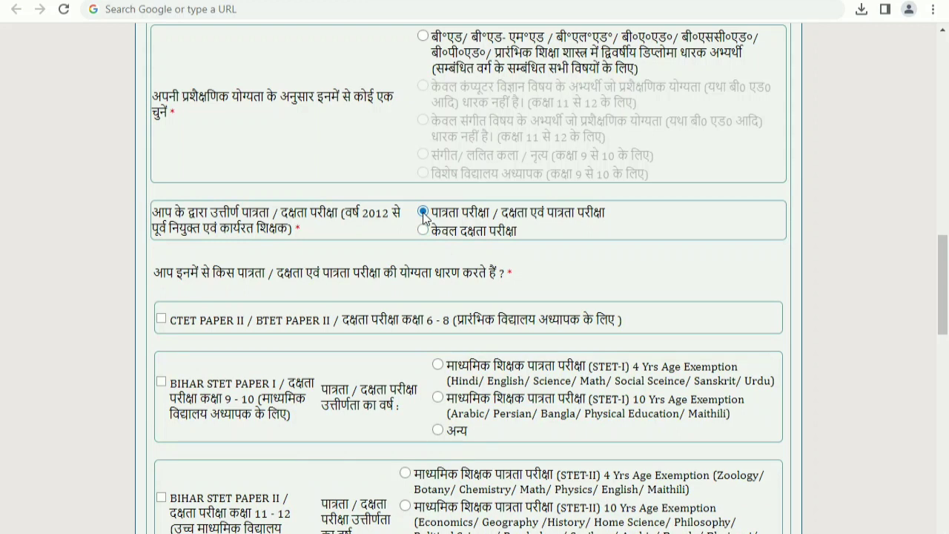
left_click(161, 319)
left_click(468, 312)
left_click(422, 36)
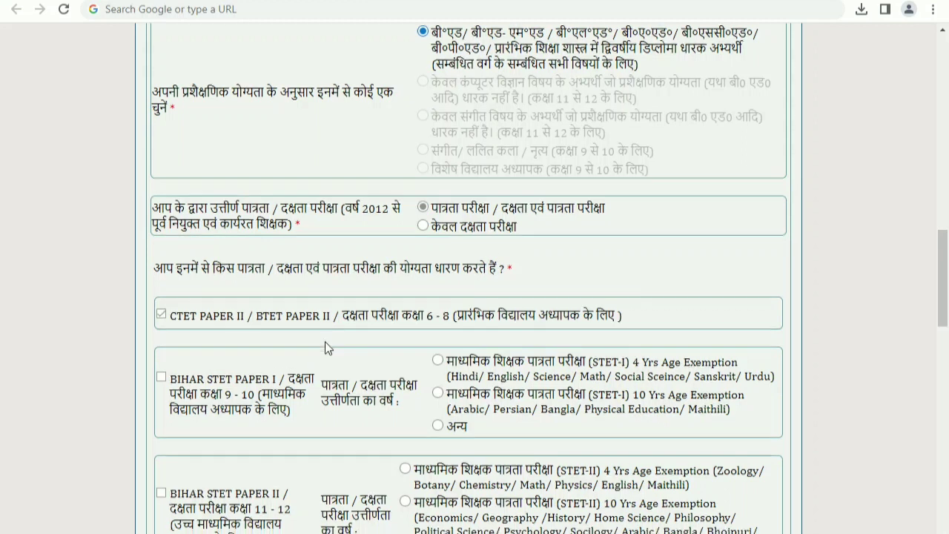
Declare the mandatory qualification only for शिक्षा विभाग के विद्यालय अध्यापक पद के लिए, leaving the welfare department option unmarked
scroll(326, 347, "down", 3)
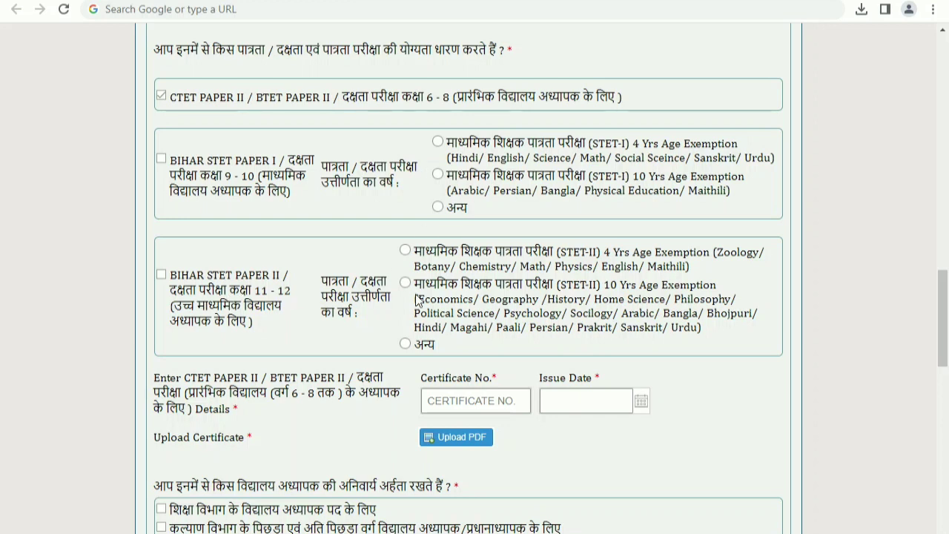
scroll(417, 297, "down", 2)
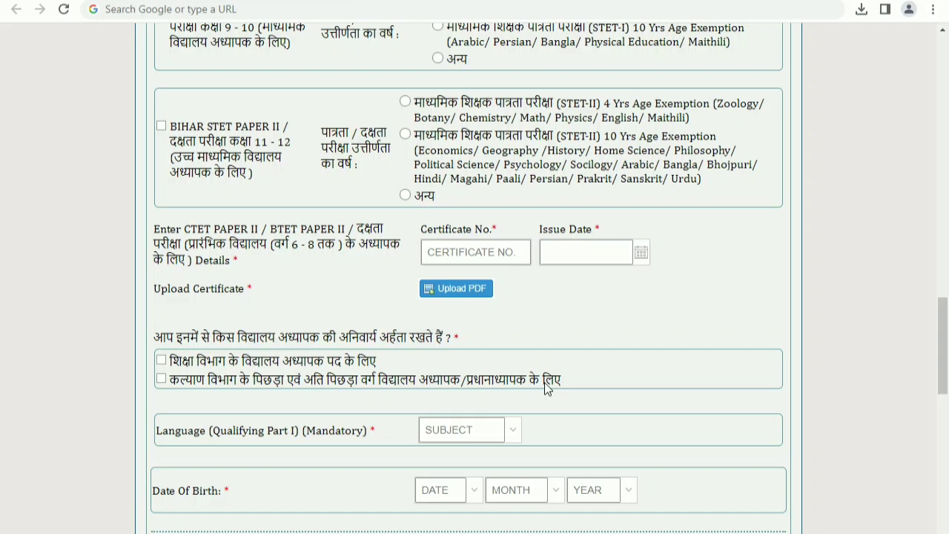
left_click(179, 364)
left_click(162, 379)
left_click(163, 379)
Select हिन्दी as the mandatory Language (Qualifying Part I) and fill in the candidate's date of birth
scroll(297, 379, "down", 2)
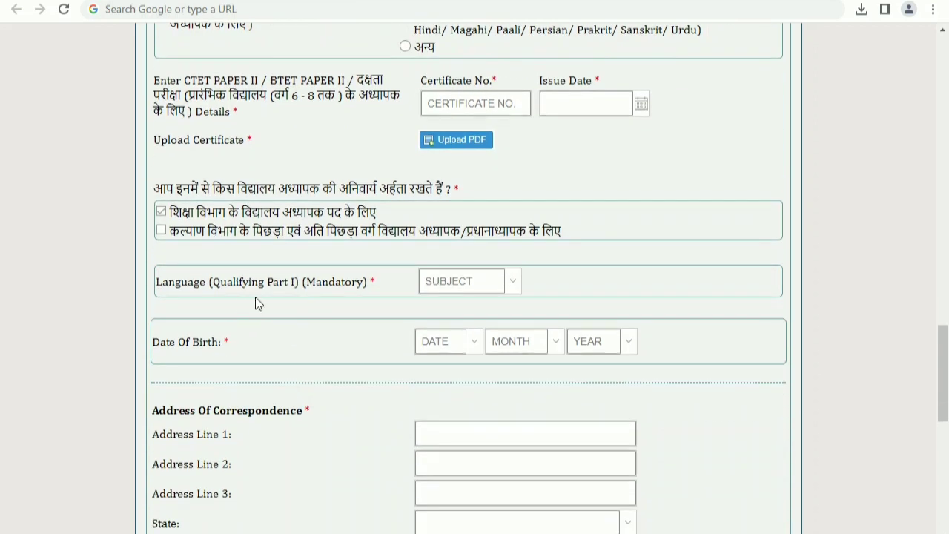
left_click(510, 283)
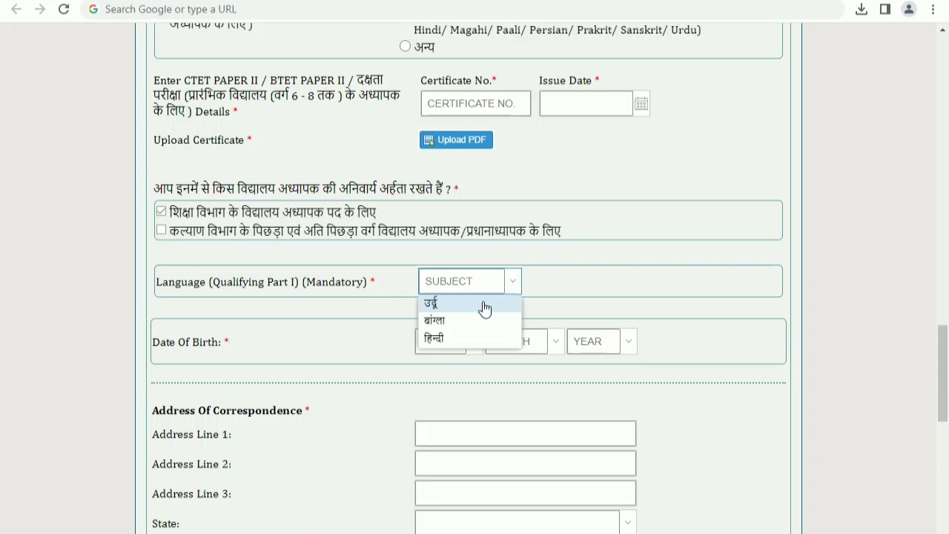
left_click(445, 339)
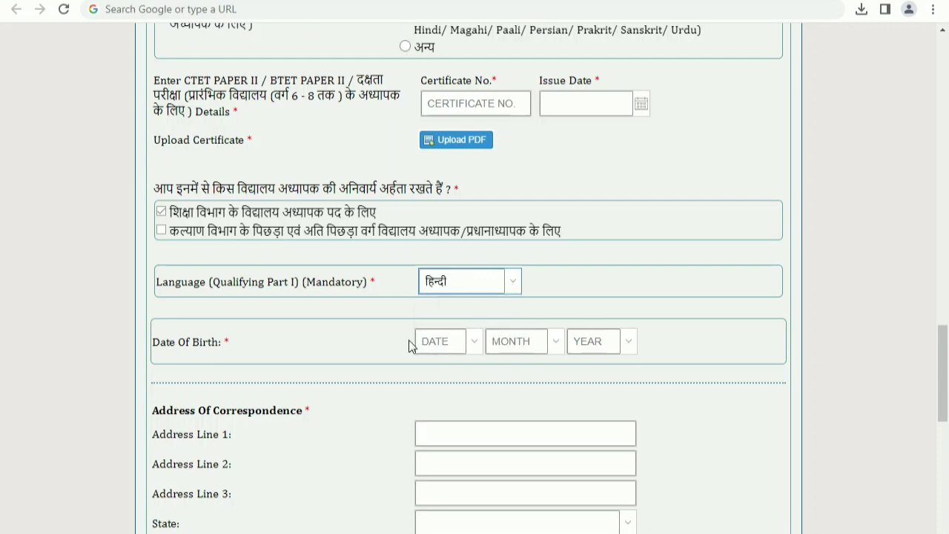
left_click(519, 285)
left_click(520, 286)
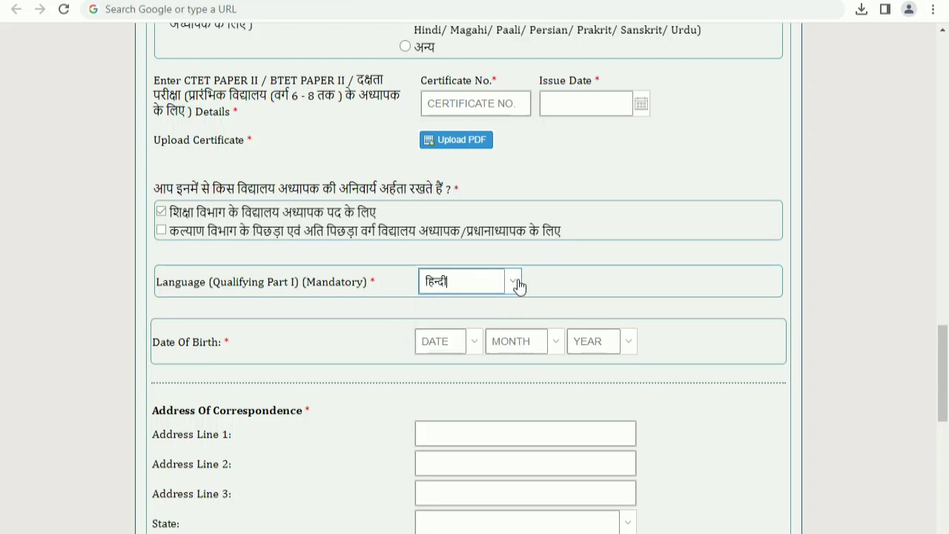
left_click(445, 345)
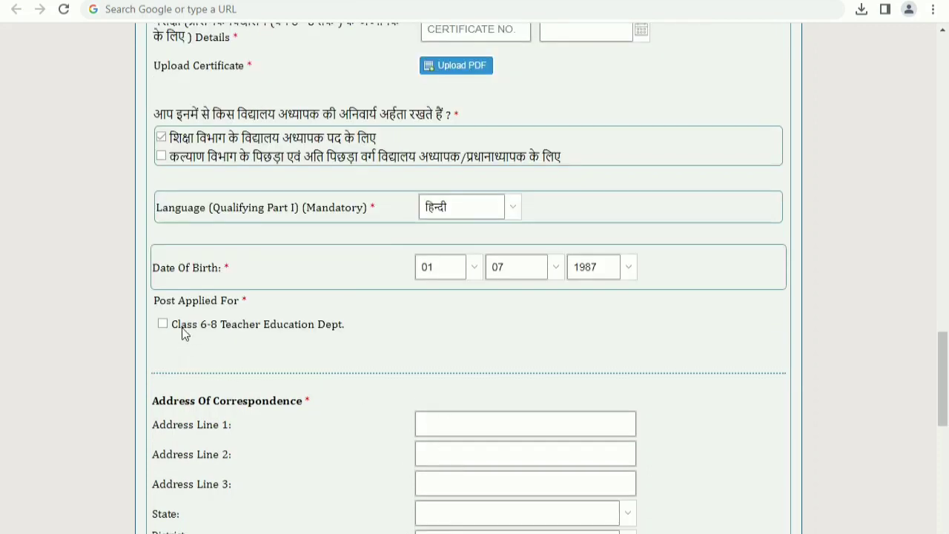
Apply for the Class 6-8 Teacher Education Dept. post, acknowledge its eligibility notice, and choose हिन्दी as the subject
left_click(251, 330)
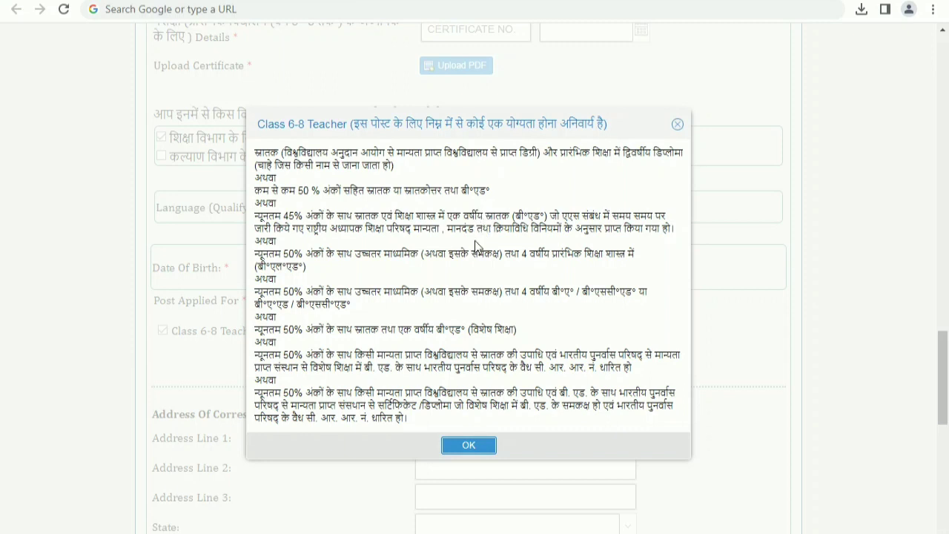
left_click(468, 447)
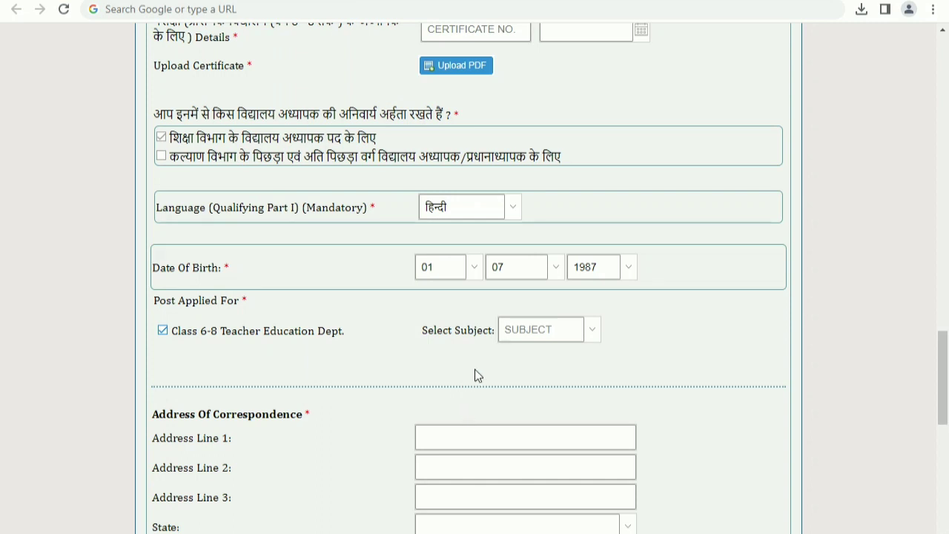
left_click(598, 334)
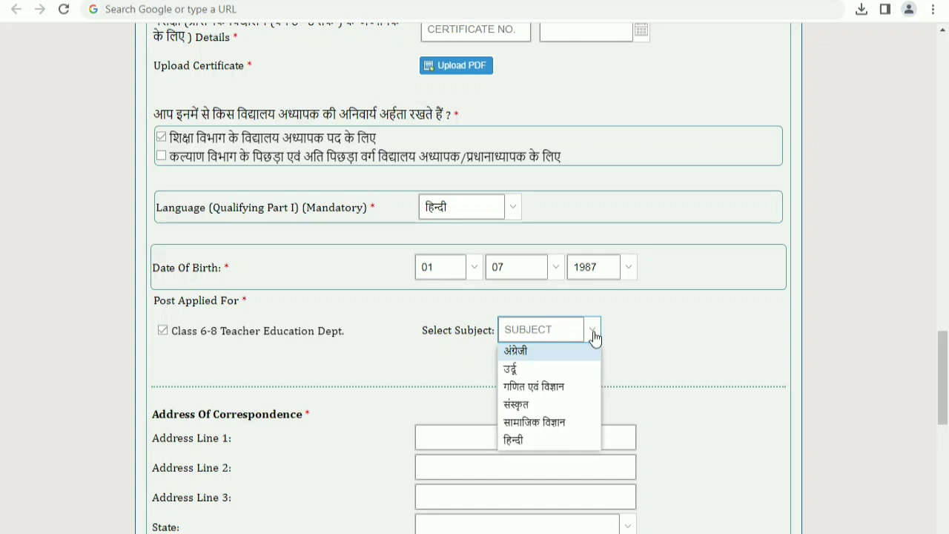
left_click(545, 440)
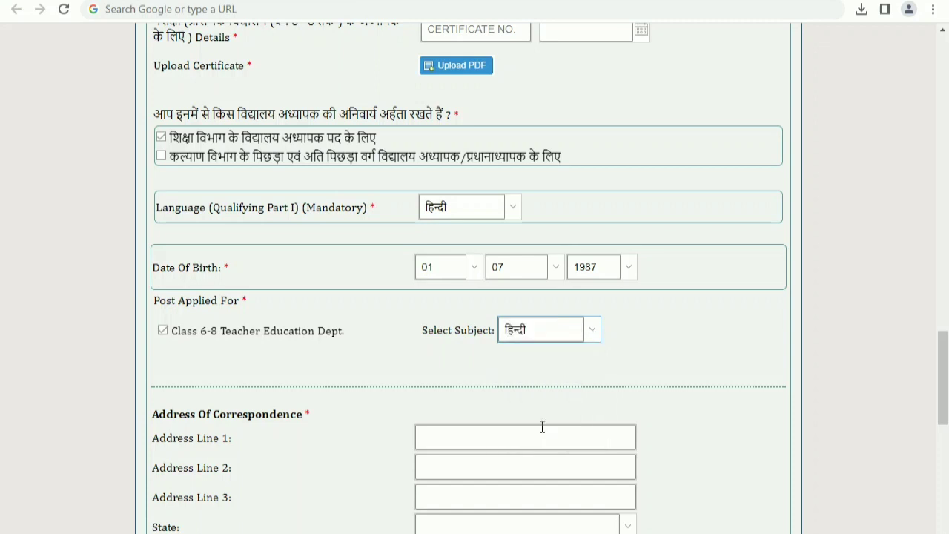
Set the state in the Address Of Correspondence to Uttar Pradesh
scroll(629, 261, "down", 5)
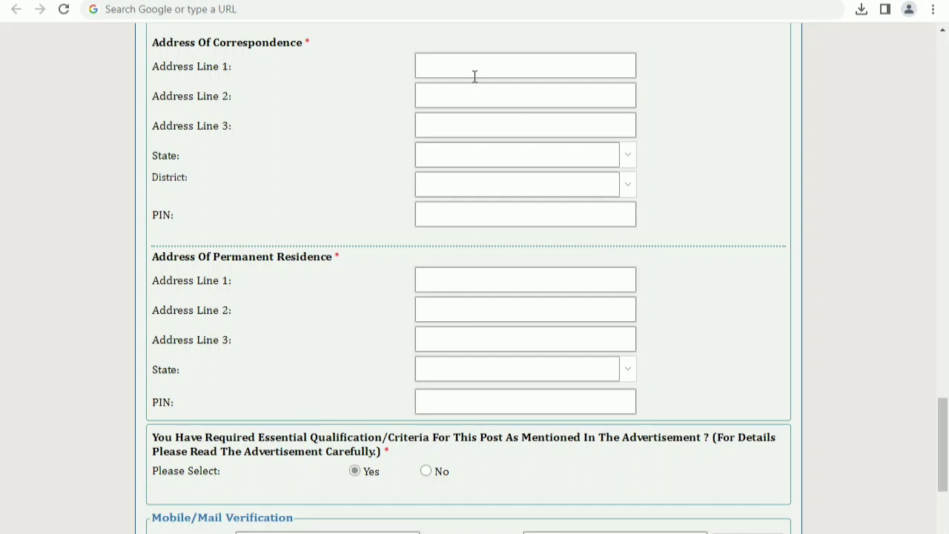
left_click(495, 156)
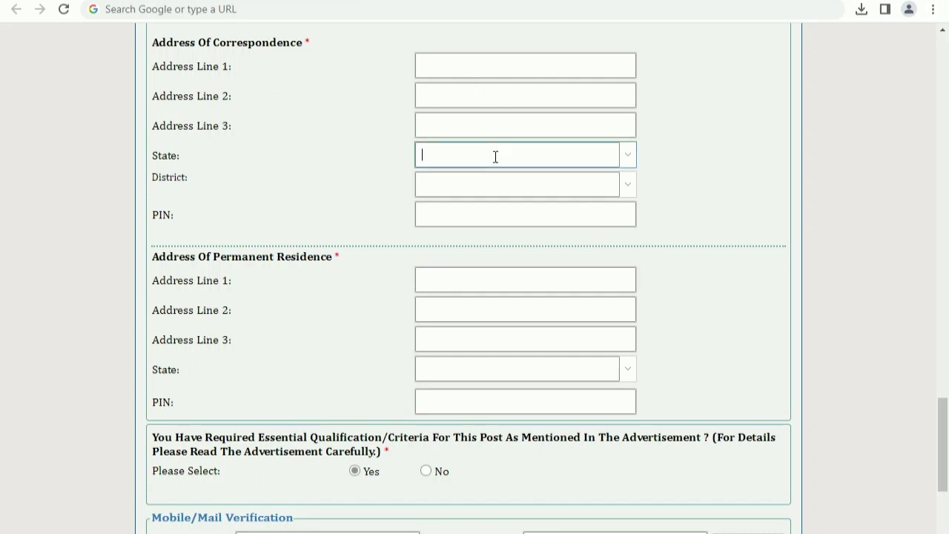
type("UTTAR PRADESH")
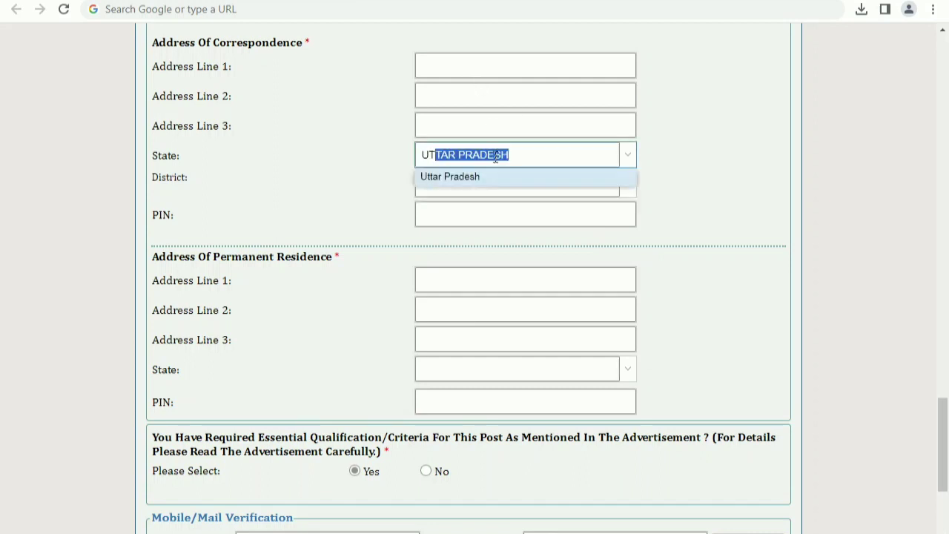
left_click(476, 178)
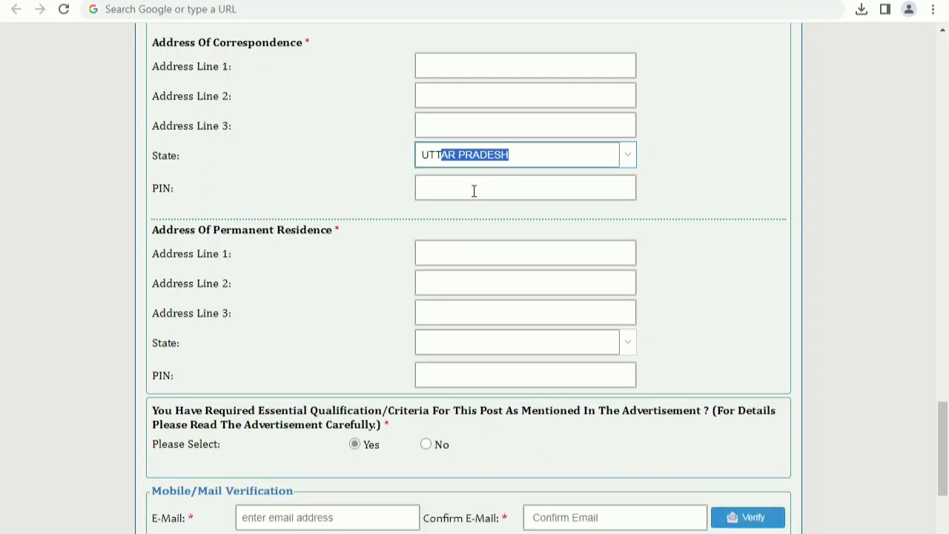
left_click(475, 193)
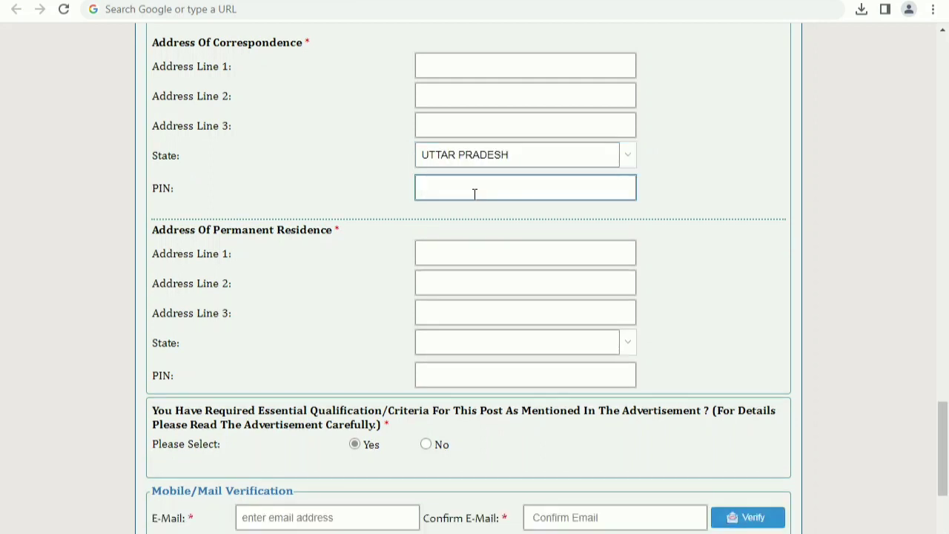
type("1125")
key("BackSpace")
key("BackSpace")
key("BackSpace")
key("BackSpace")
left_click(483, 65)
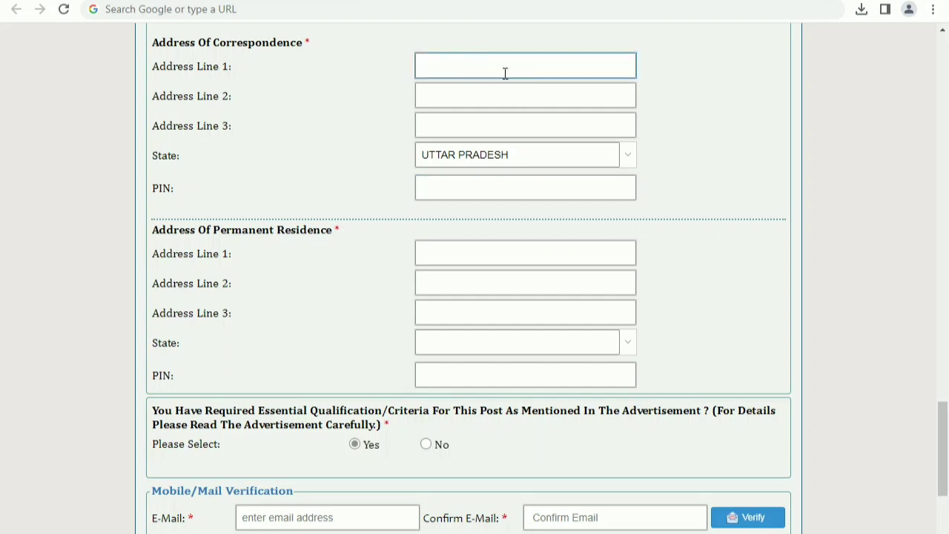
left_click(458, 101)
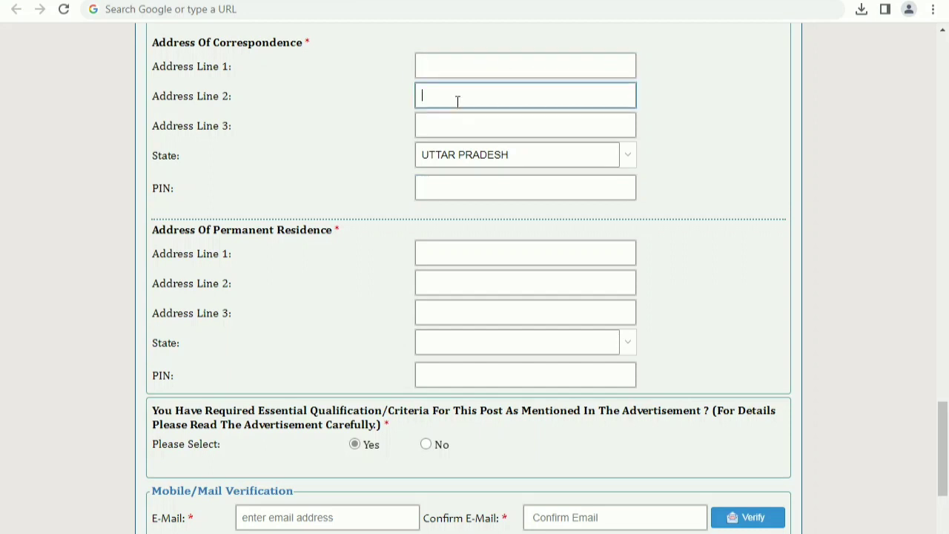
left_click(586, 126)
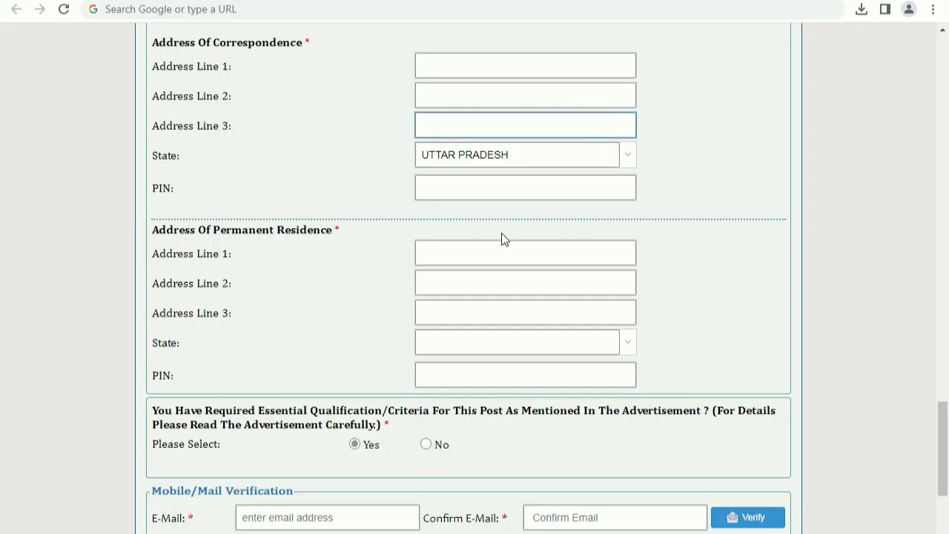
scroll(502, 238, "down", 3)
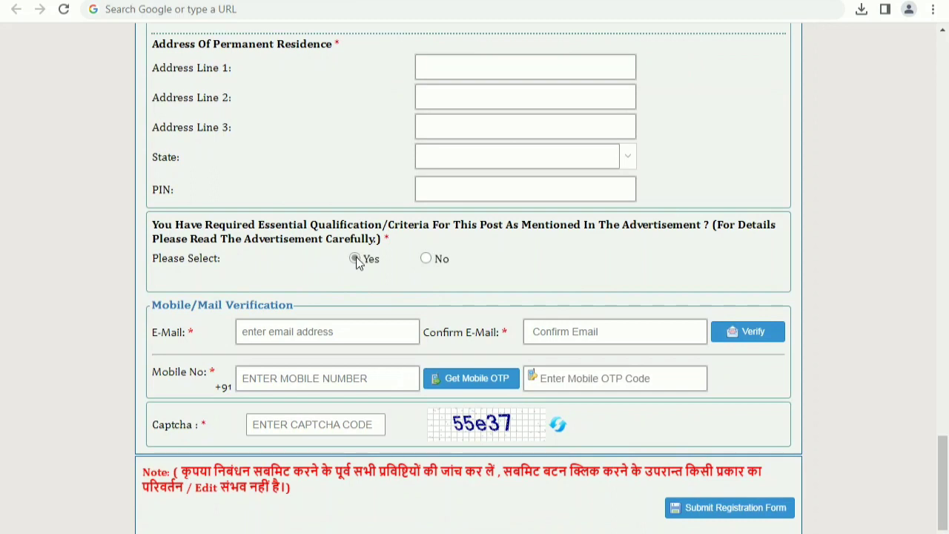
left_click(282, 332)
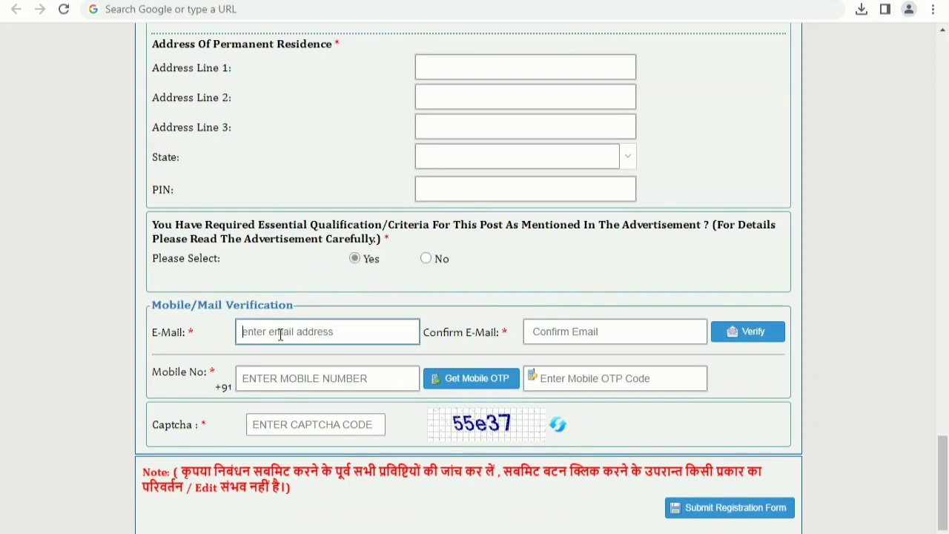
left_click(575, 327)
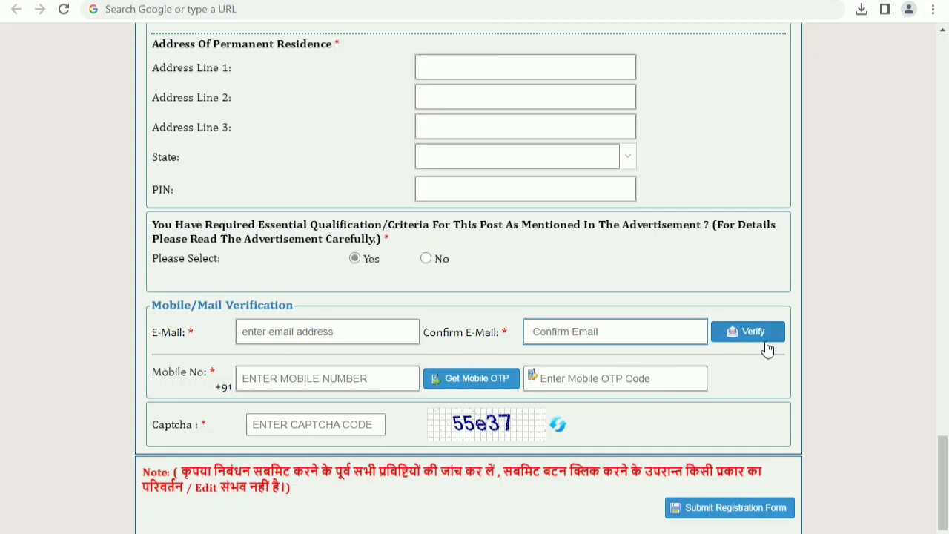
left_click(344, 380)
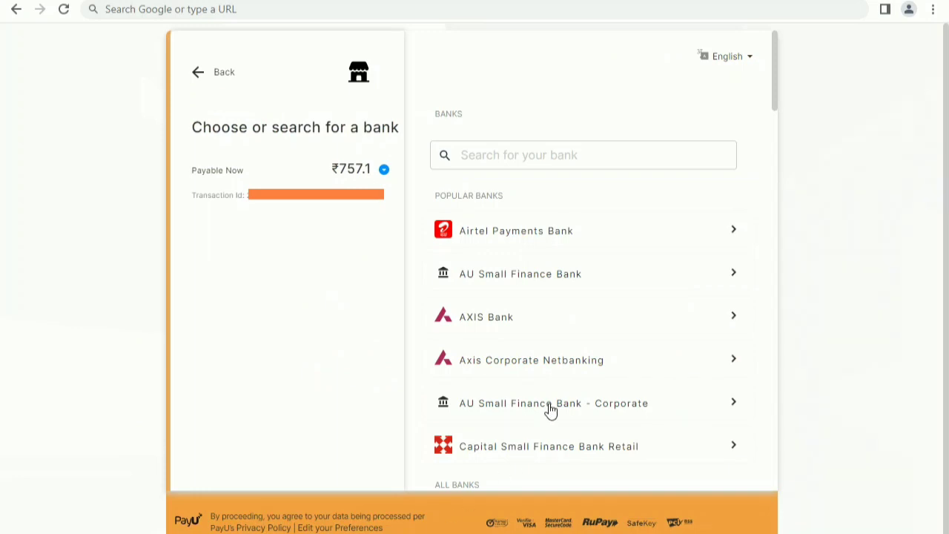
Search the payment page's banks for STA, choose State Bank of India, and proceed with the exam fee payment
left_click(525, 152)
type("STA")
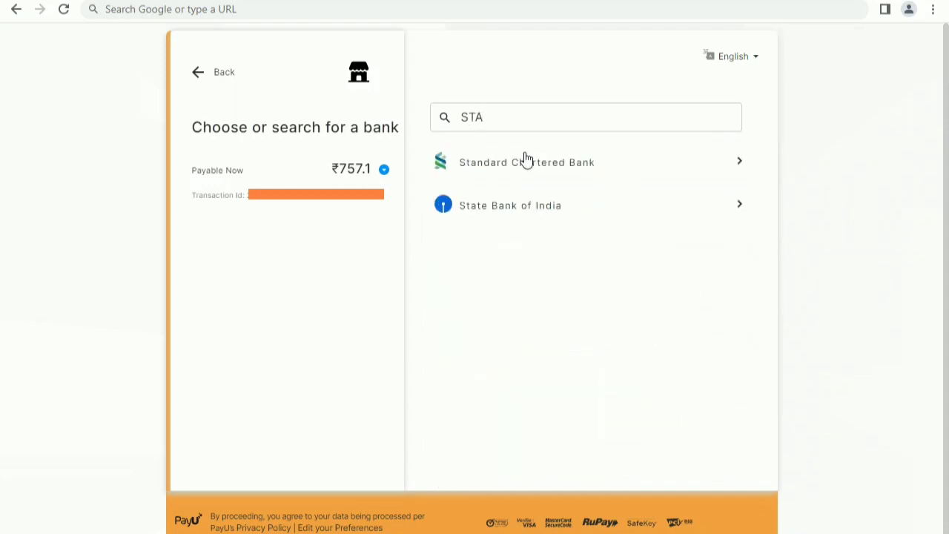
left_click(502, 215)
left_click(544, 299)
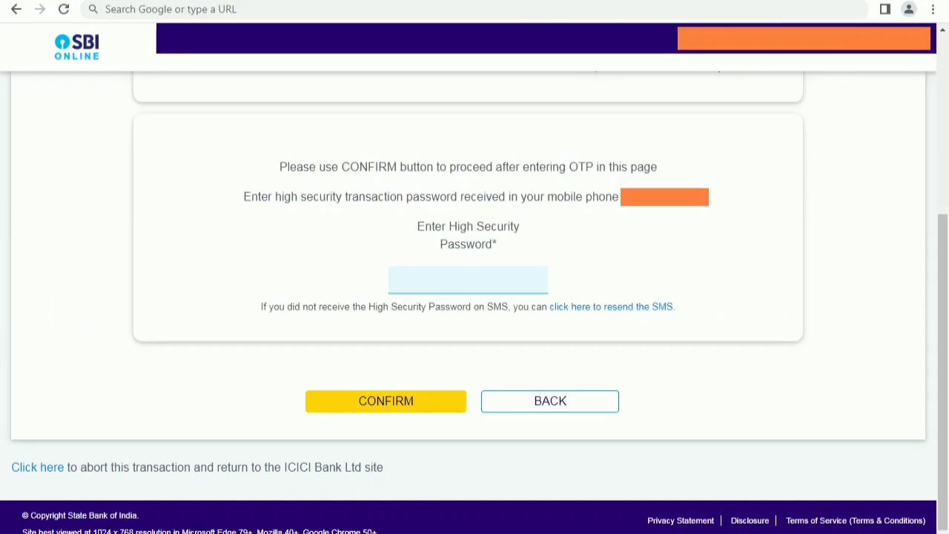
Enter the high security password received by SMS to confirm the fee payment, and return to the candidate dashboard
left_click(477, 277)
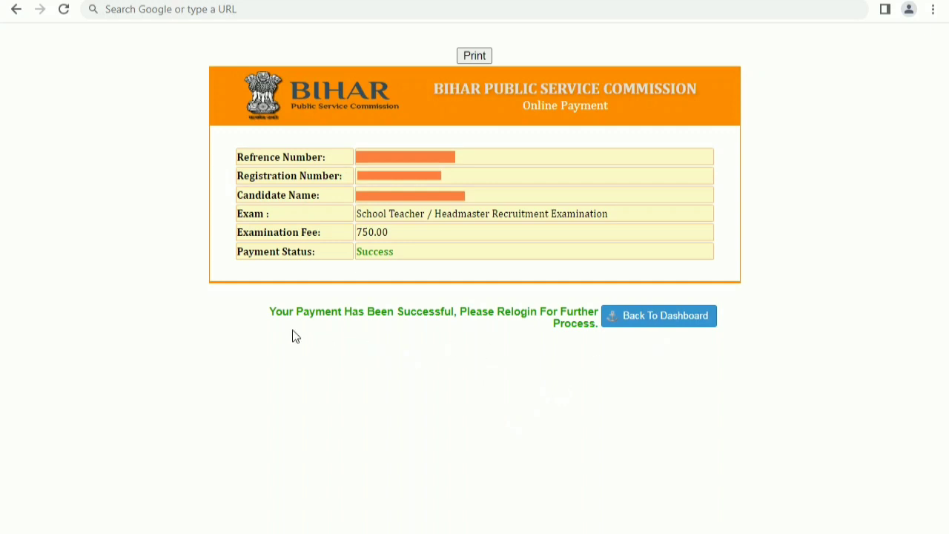
left_click(650, 325)
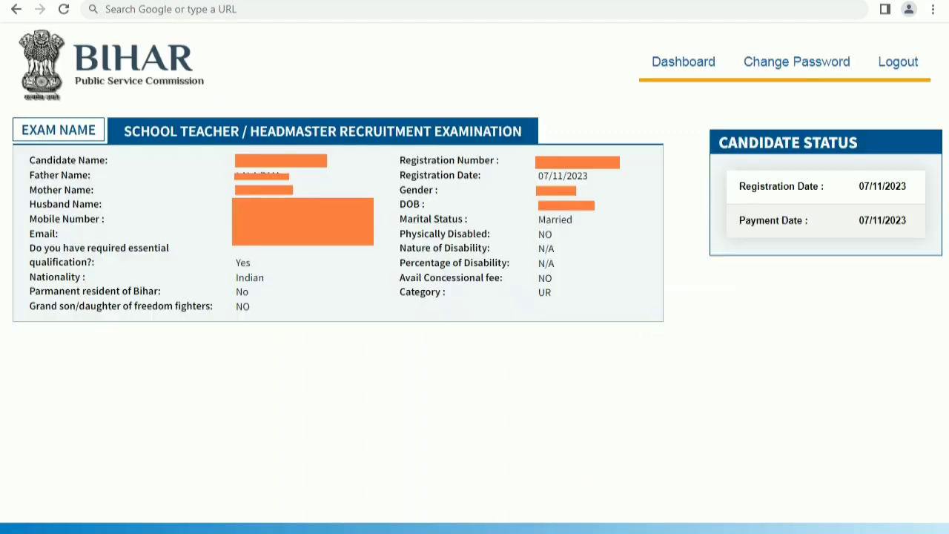